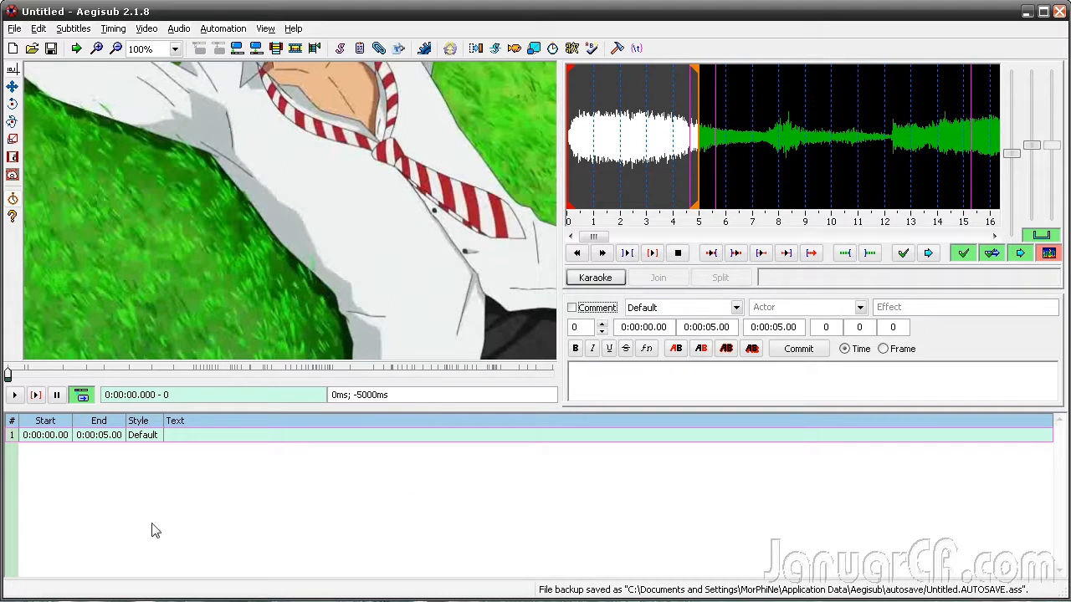
Insert four empty subtitle lines one after another following the existing first line.
click(129, 518)
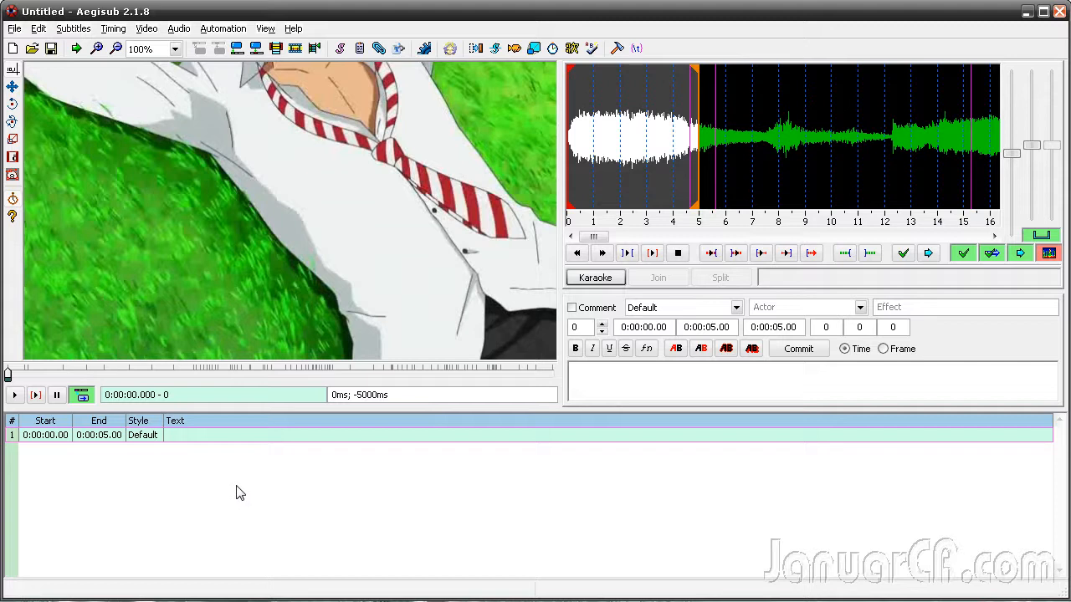
click(174, 436)
right_click(561, 493)
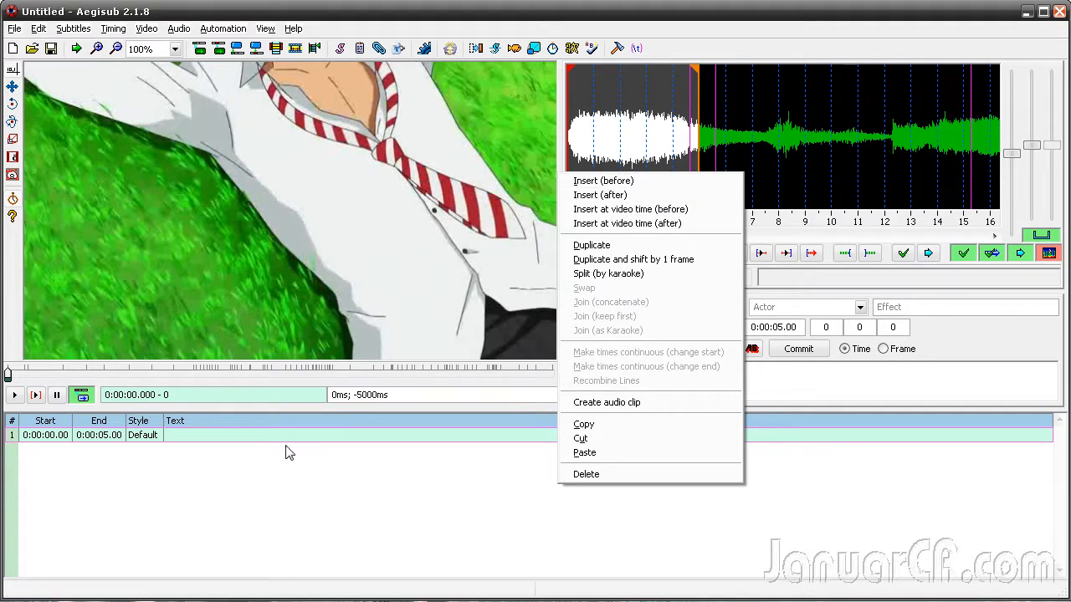
click(599, 197)
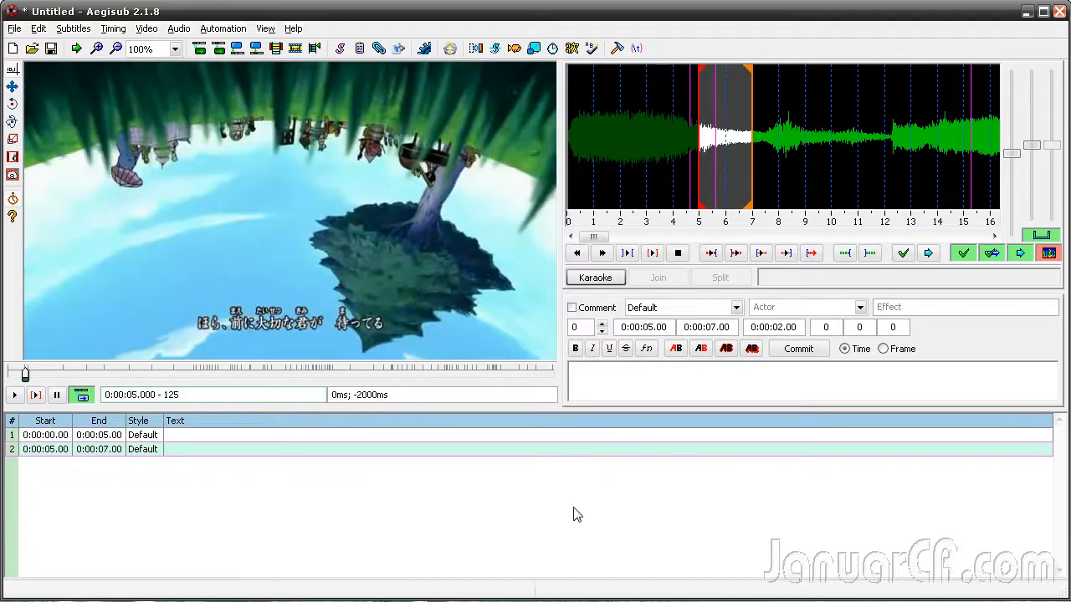
right_click(574, 517)
click(599, 215)
right_click(653, 525)
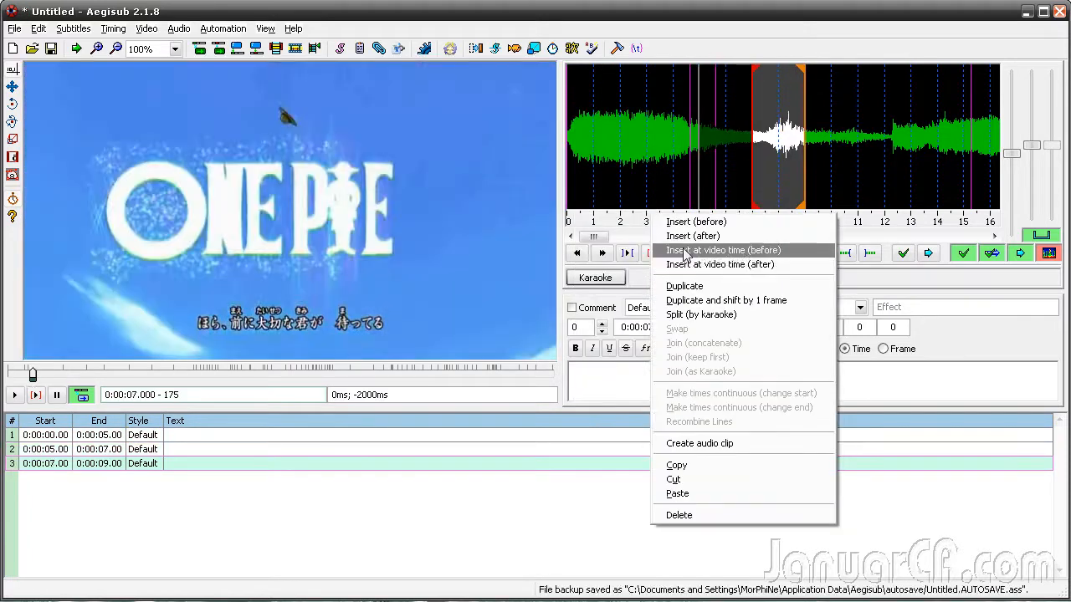
click(693, 236)
right_click(715, 542)
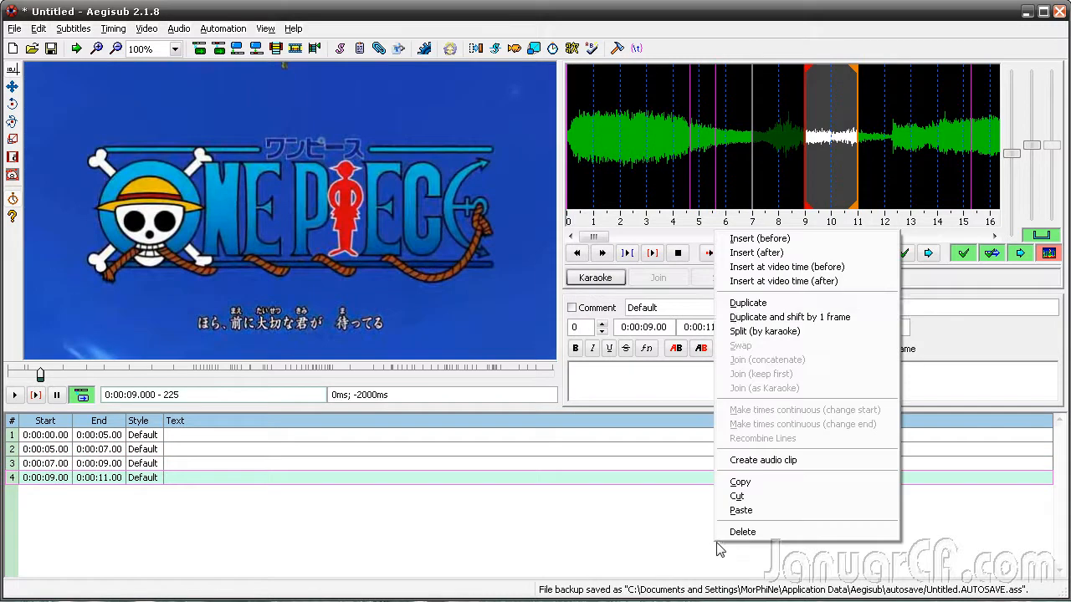
click(745, 252)
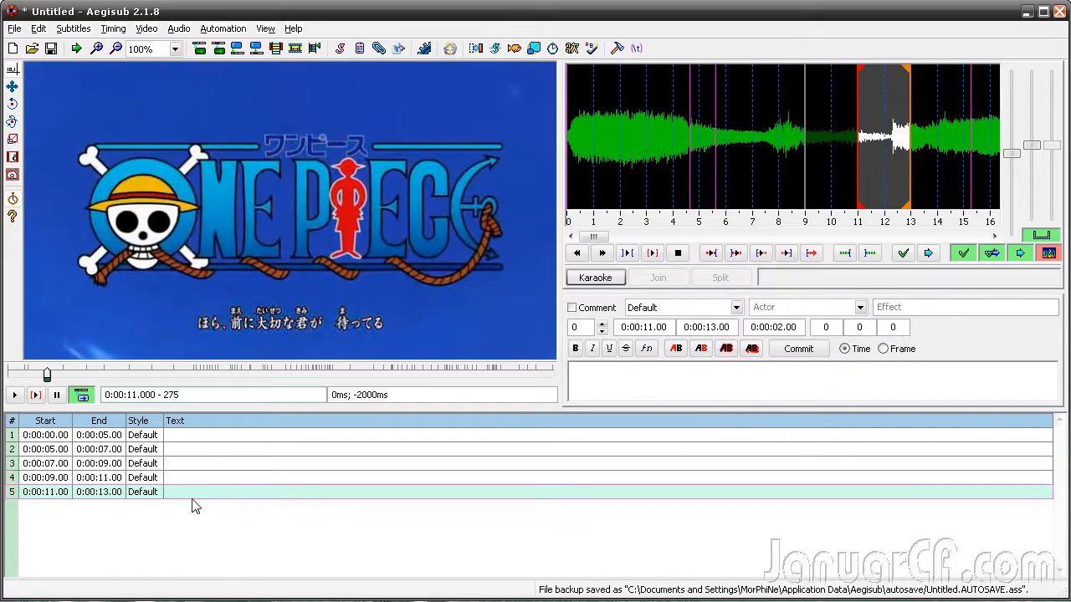
Delete the subtitle lines starting at 0:00:05.00 and 0:00:07.00.
click(325, 452)
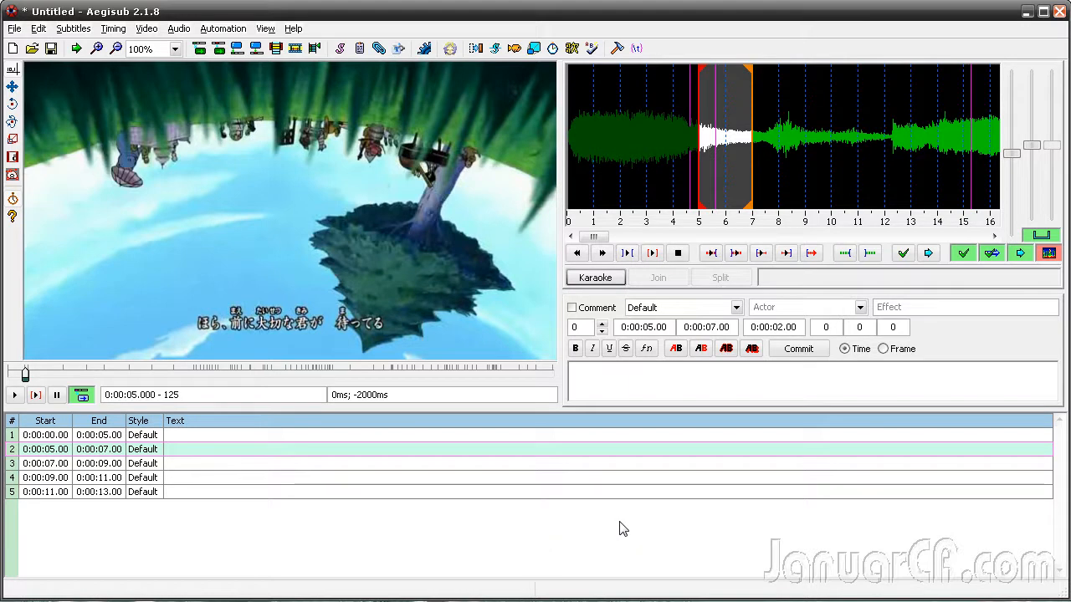
right_click(682, 540)
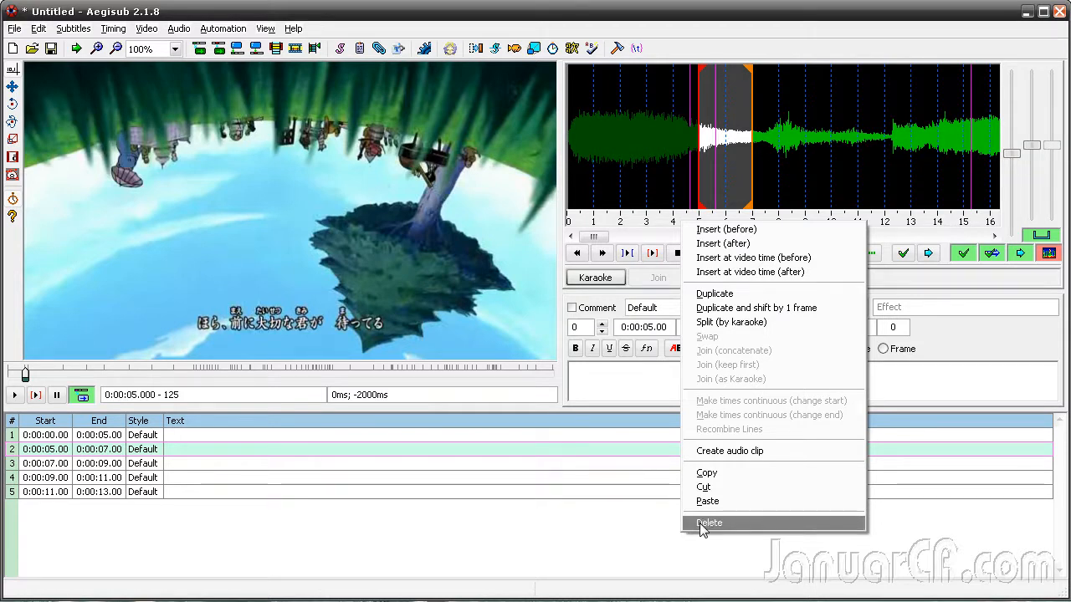
click(702, 528)
right_click(646, 554)
click(667, 541)
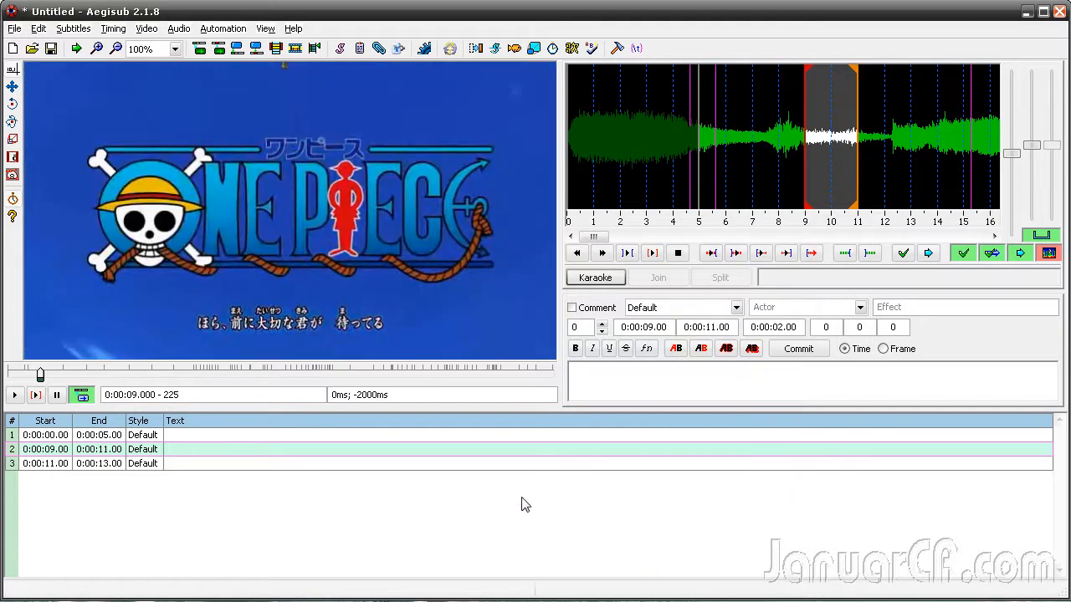
Insert three new subtitle lines between the line starting at 0:00:09.00 and the final line ending at 0:00:13.00.
right_click(521, 505)
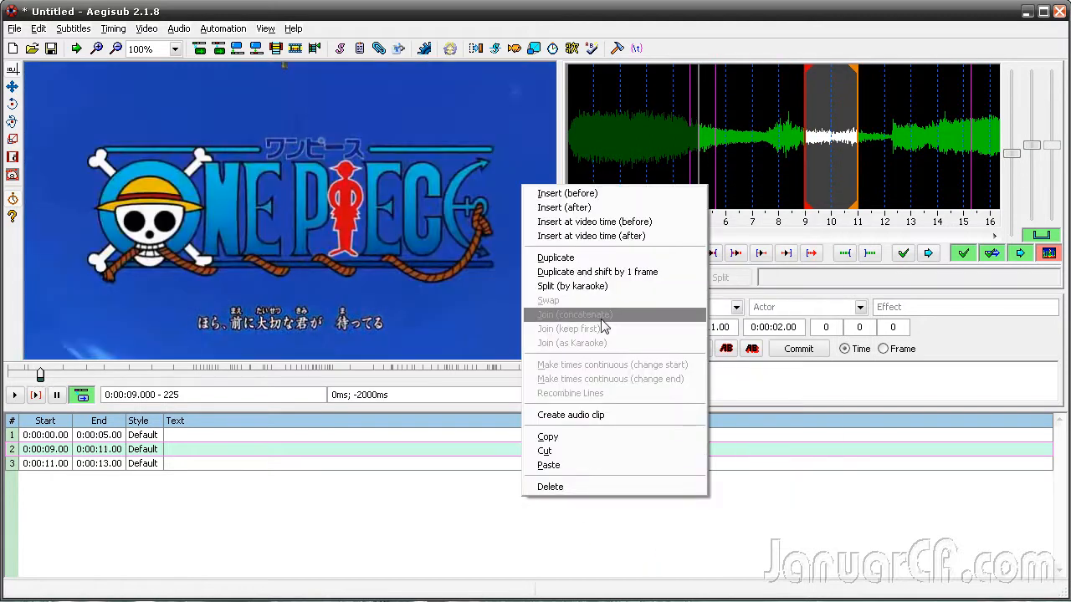
click(586, 214)
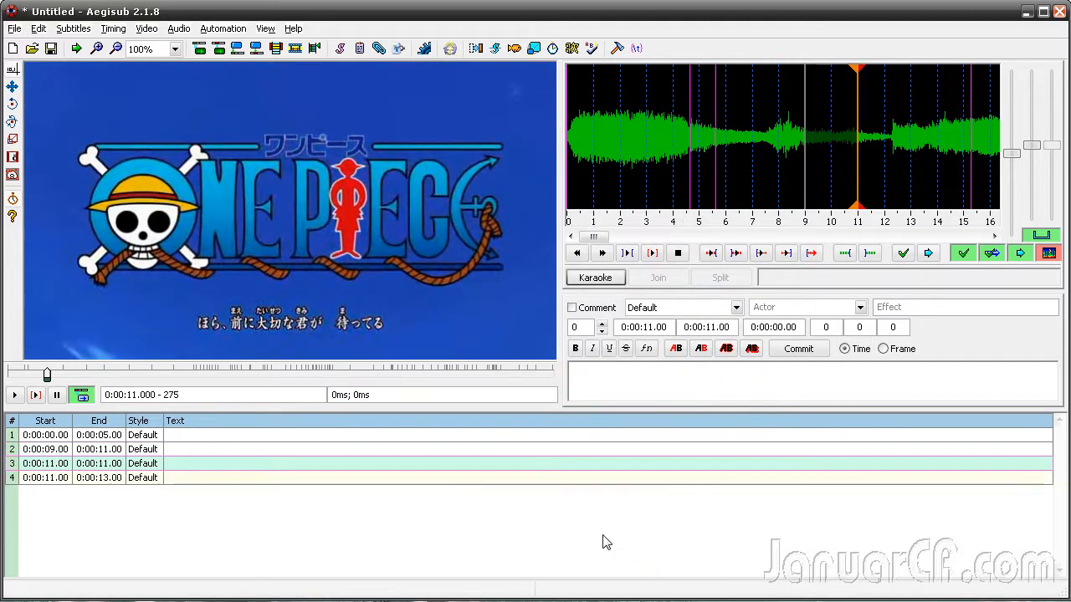
right_click(602, 540)
click(657, 249)
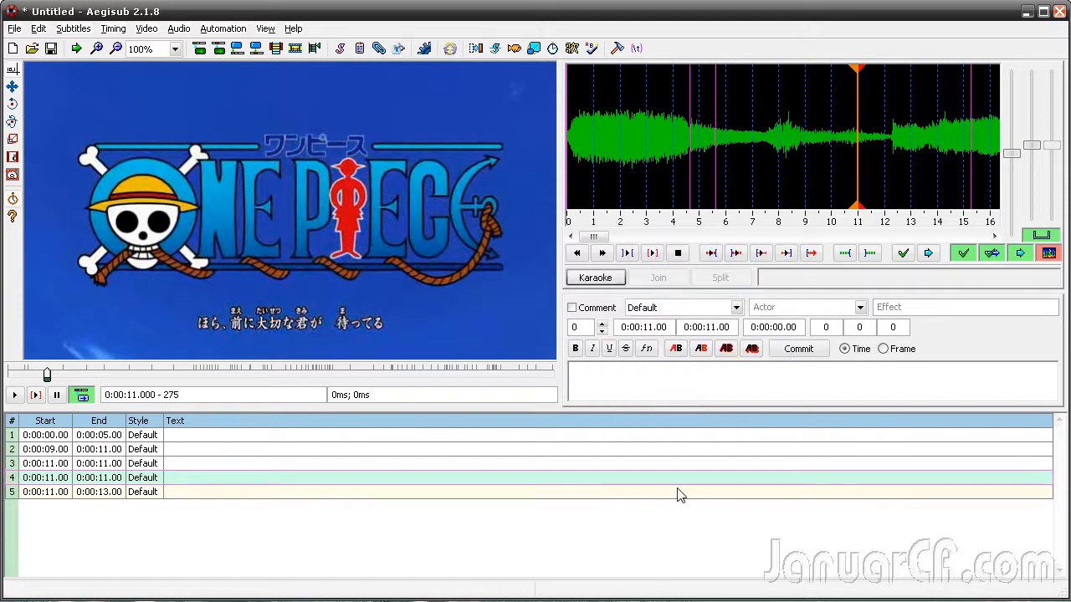
right_click(716, 554)
click(744, 265)
Duplicate subtitle line 5 and its copy so that two more lines are added before the final line.
right_click(574, 548)
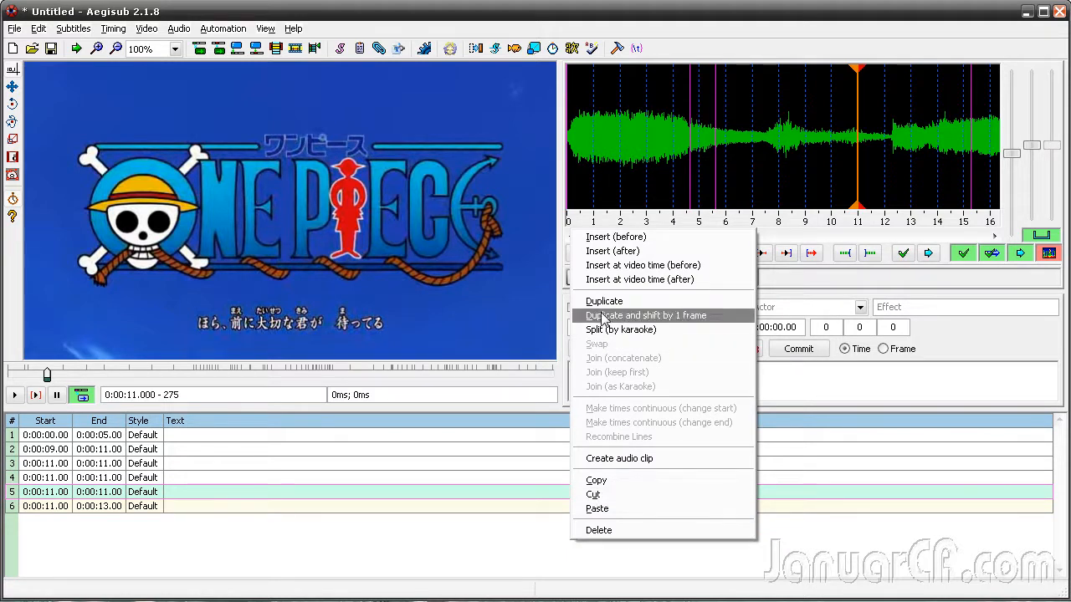
click(470, 549)
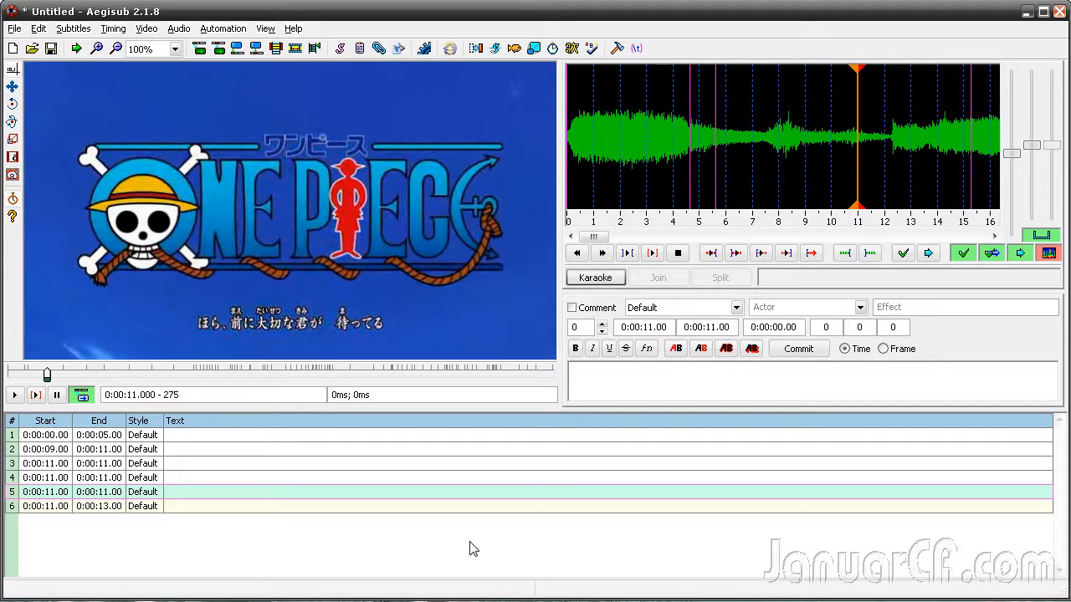
right_click(580, 536)
click(648, 298)
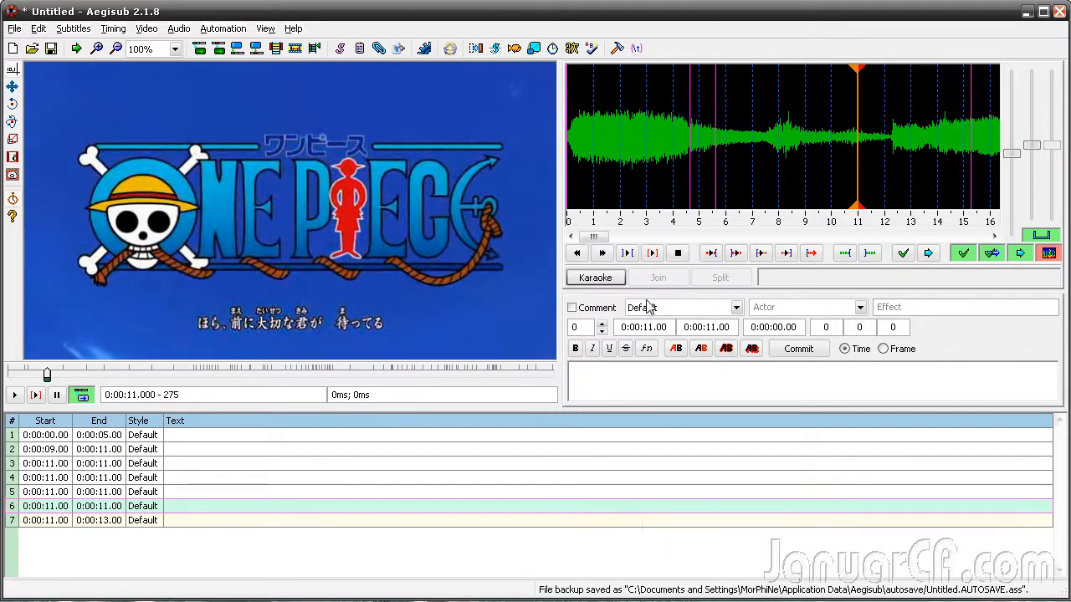
right_click(621, 549)
click(653, 310)
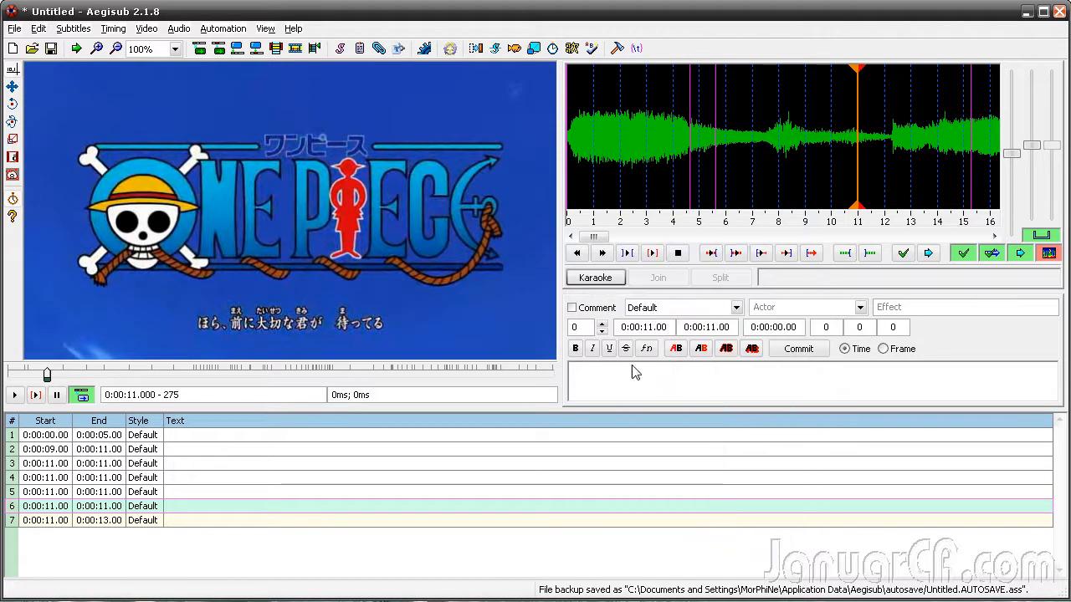
Examine the timing and grid colouring of the individual subtitle lines, including the zero-length ones and the final line.
click(349, 494)
click(351, 507)
click(352, 521)
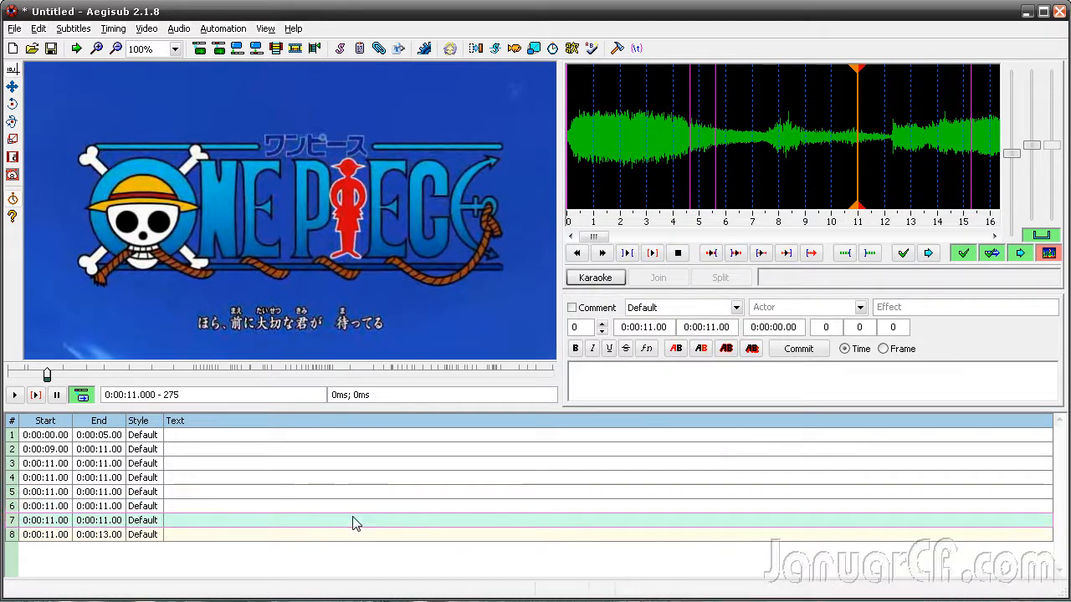
click(317, 462)
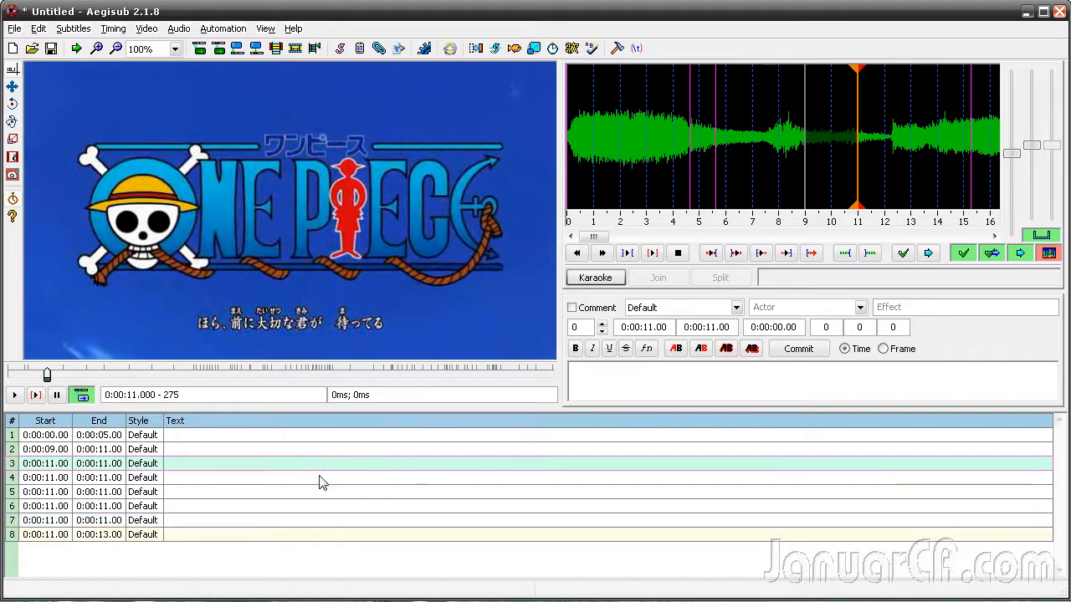
click(320, 476)
click(311, 449)
click(293, 536)
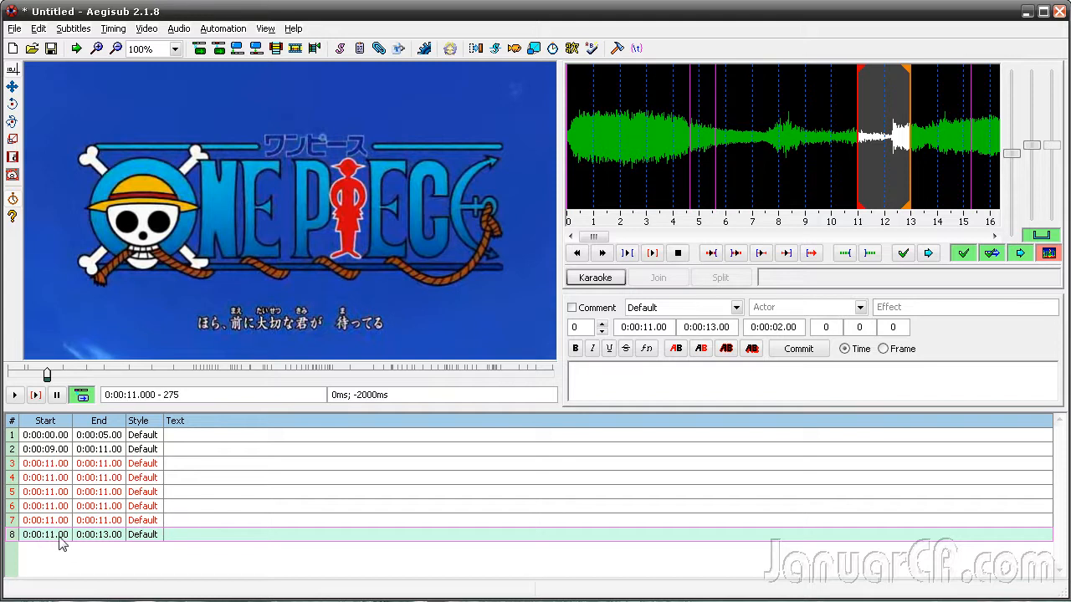
click(115, 518)
click(109, 480)
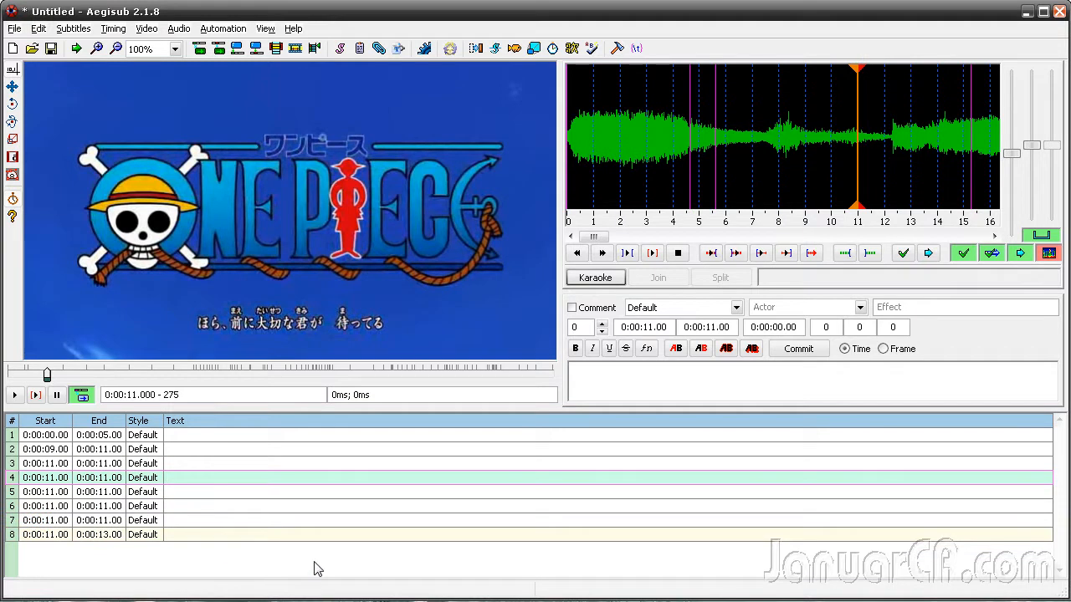
Enter "foo" as the text of the first subtitle line and reselect that line.
click(481, 436)
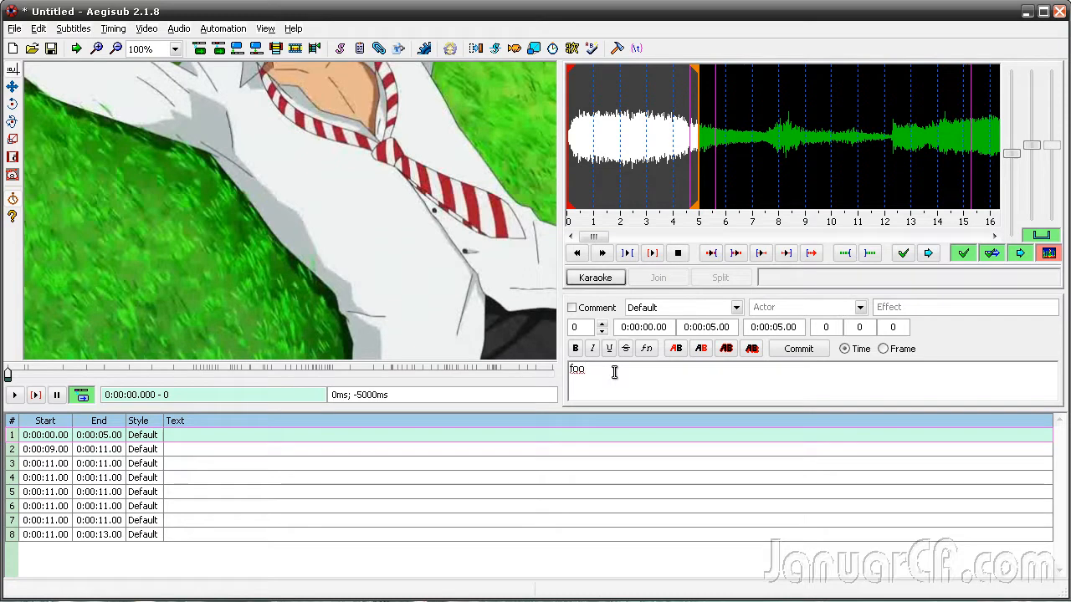
key(Return)
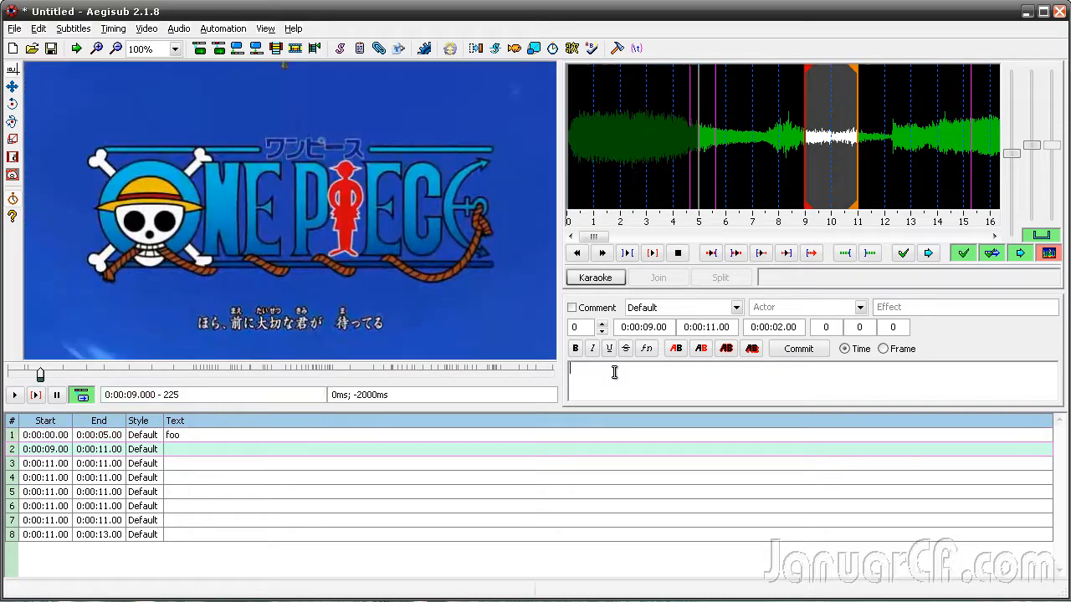
click(177, 437)
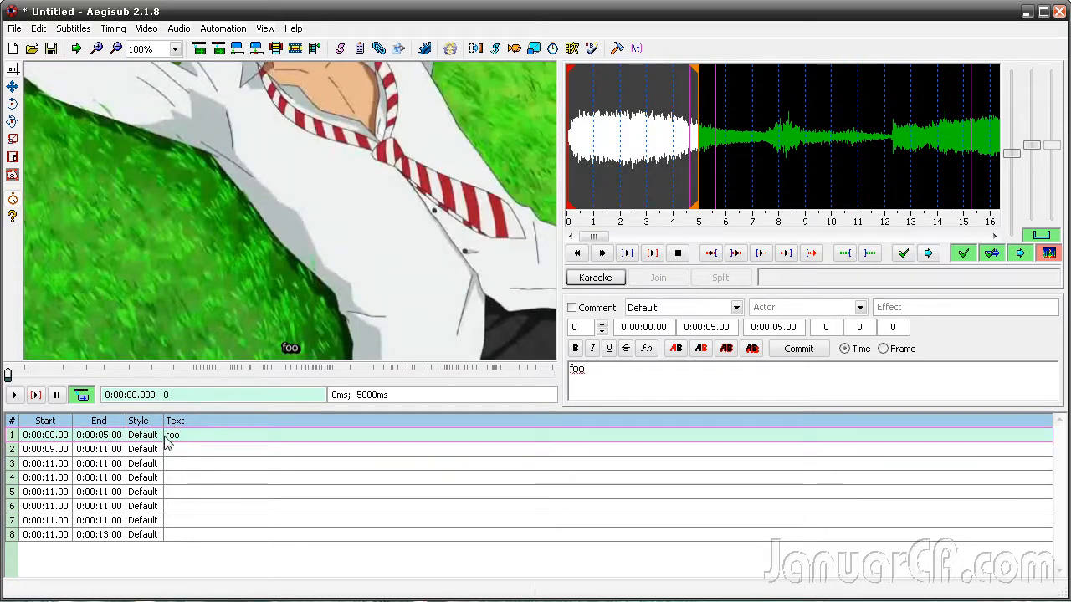
Set the font size of the Default subtitle style to 40 in the Styles Manager.
click(74, 28)
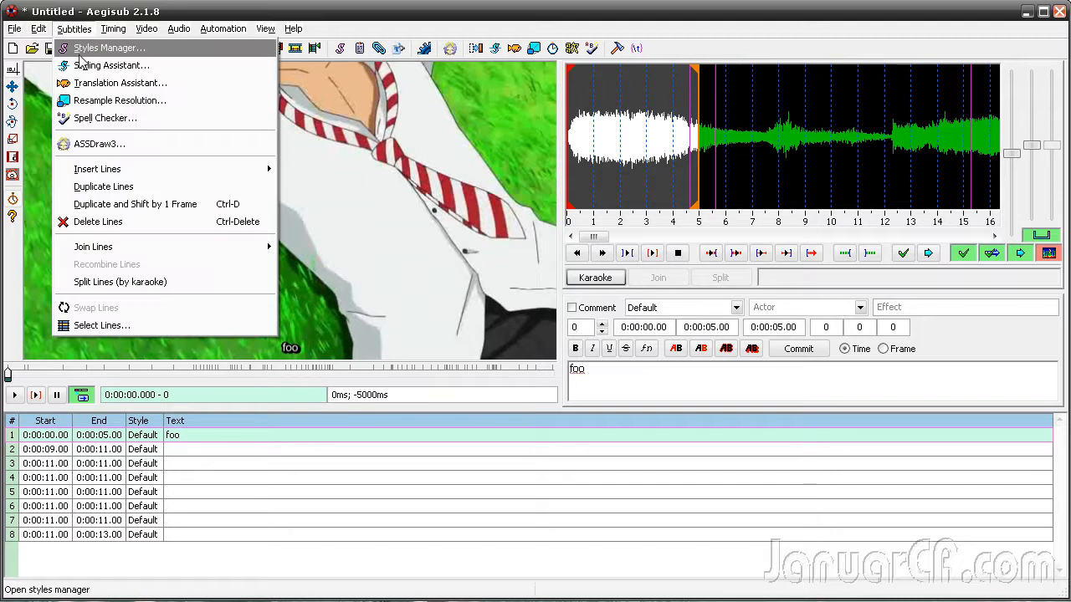
click(79, 56)
double_click(585, 210)
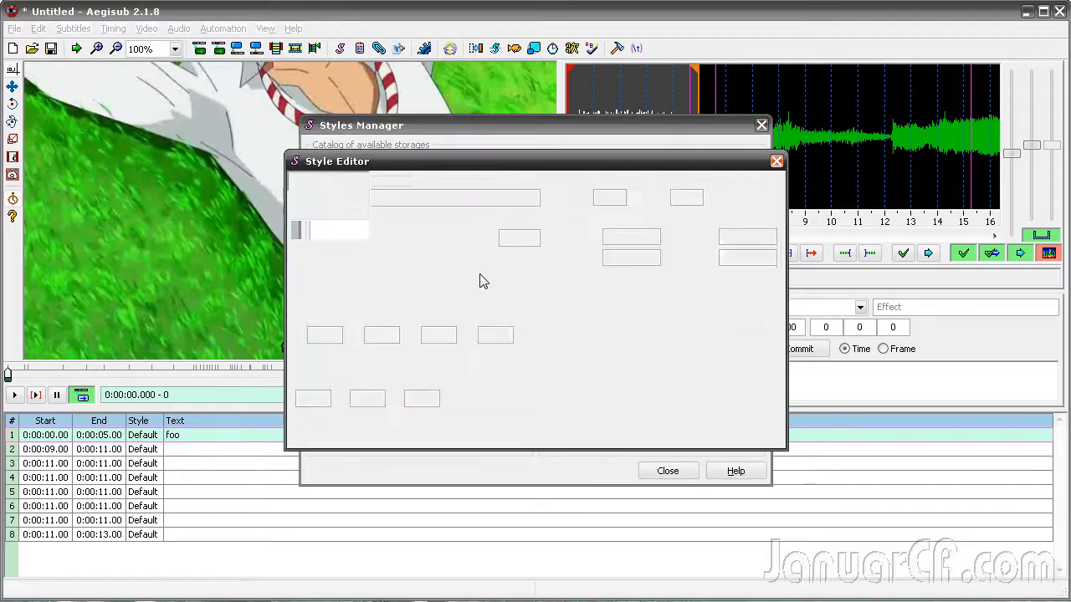
drag(518, 239, 486, 239)
text(4)
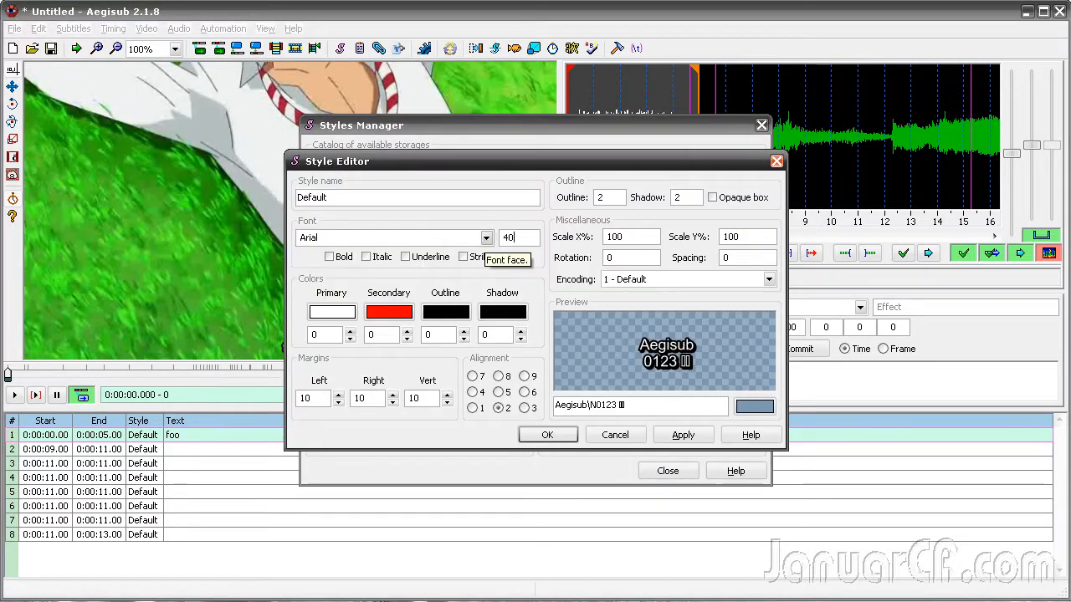
text(0)
click(683, 435)
click(546, 435)
click(667, 471)
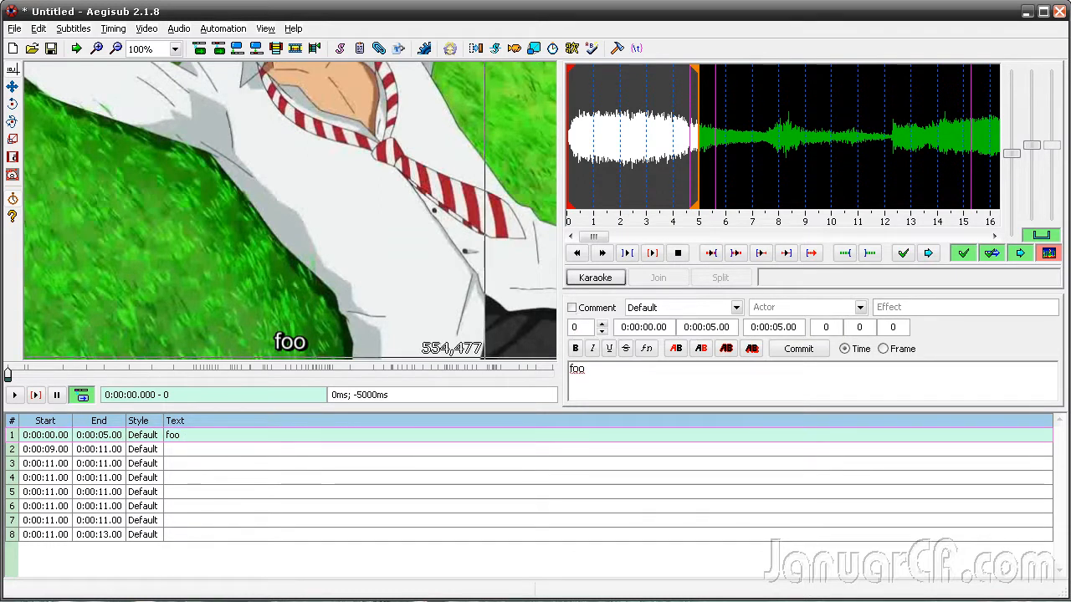
Mark subtitle lines 1, 2, 4 and 5 as comments and compare them with the uncommented lines.
click(572, 308)
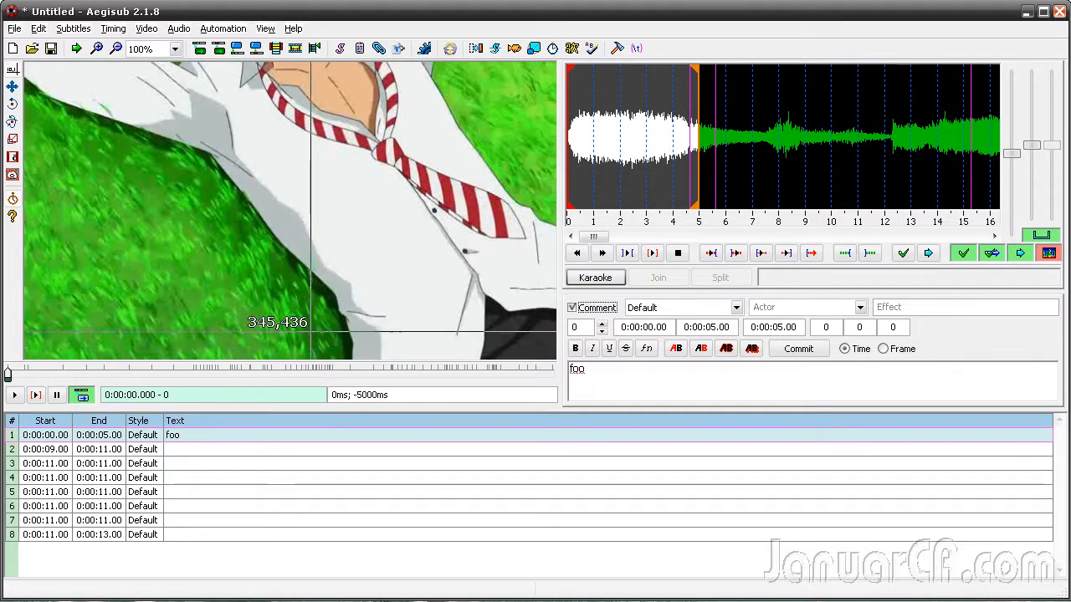
click(292, 452)
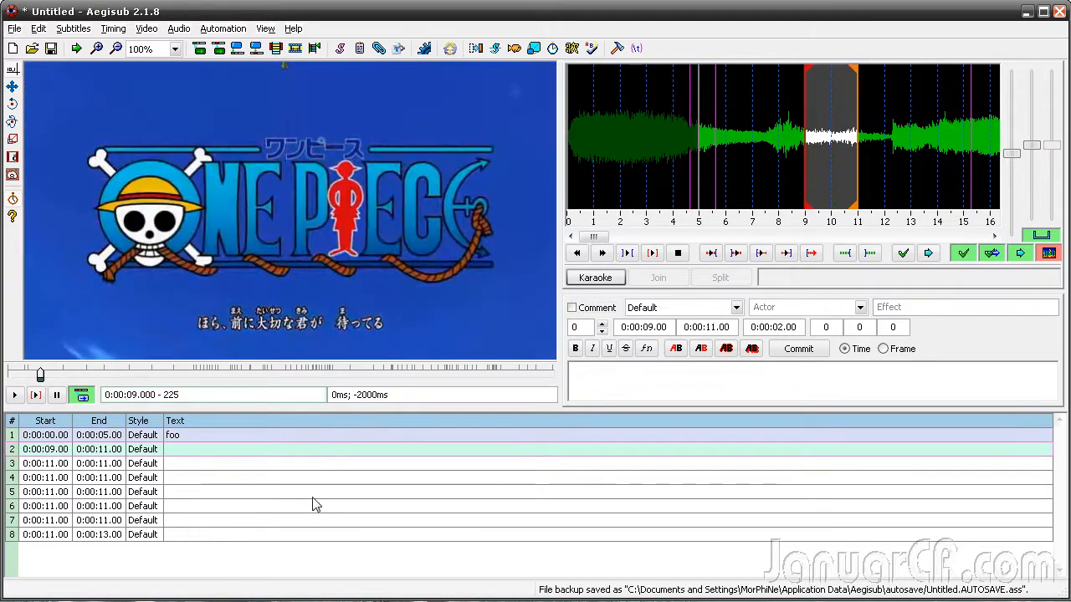
click(366, 491)
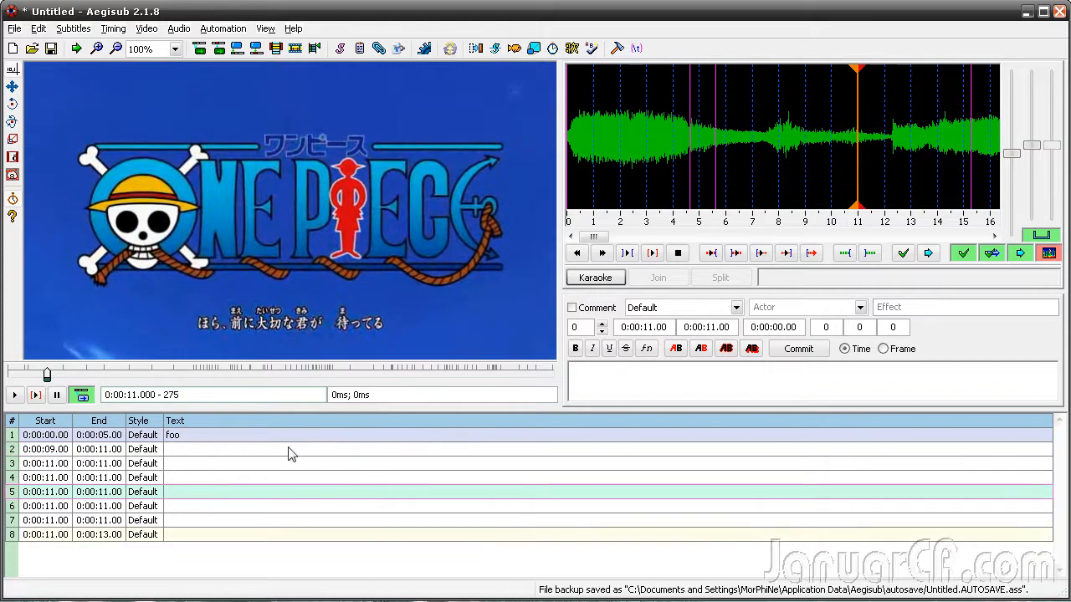
click(291, 452)
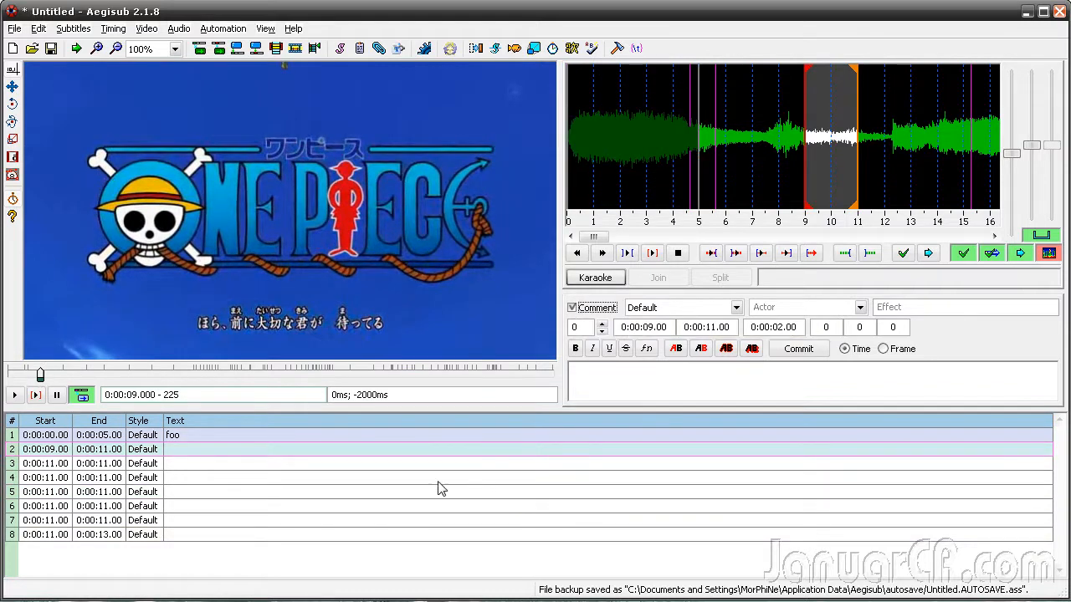
click(441, 479)
click(572, 309)
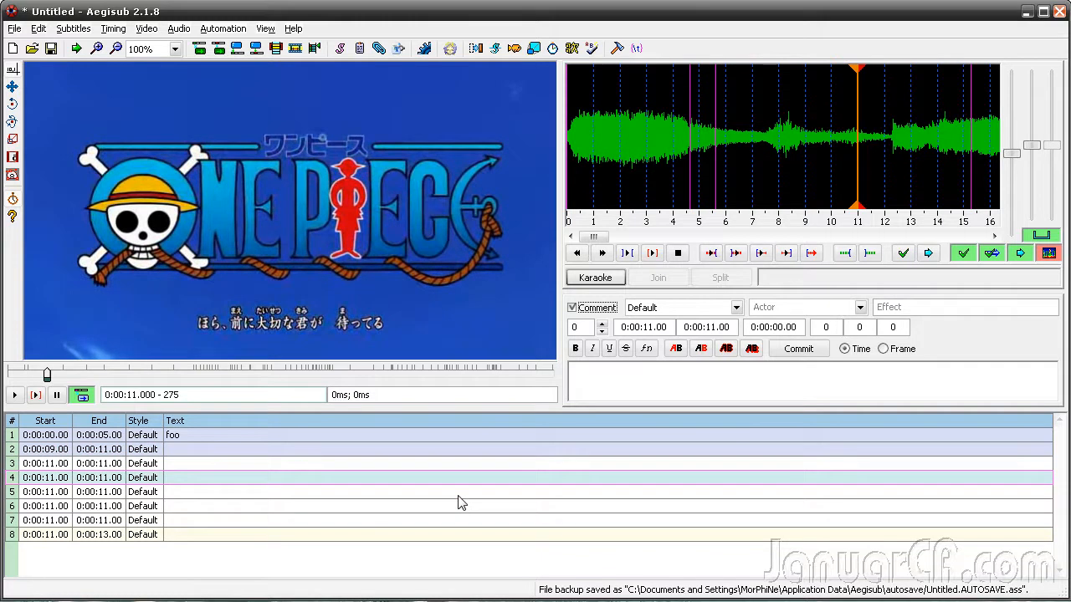
click(459, 496)
click(574, 309)
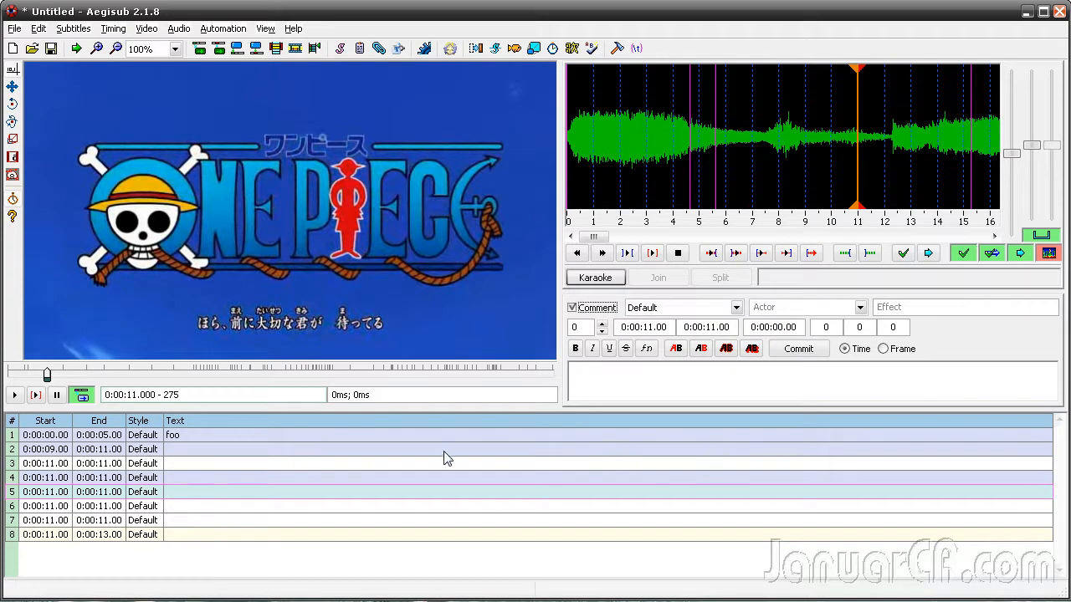
click(437, 522)
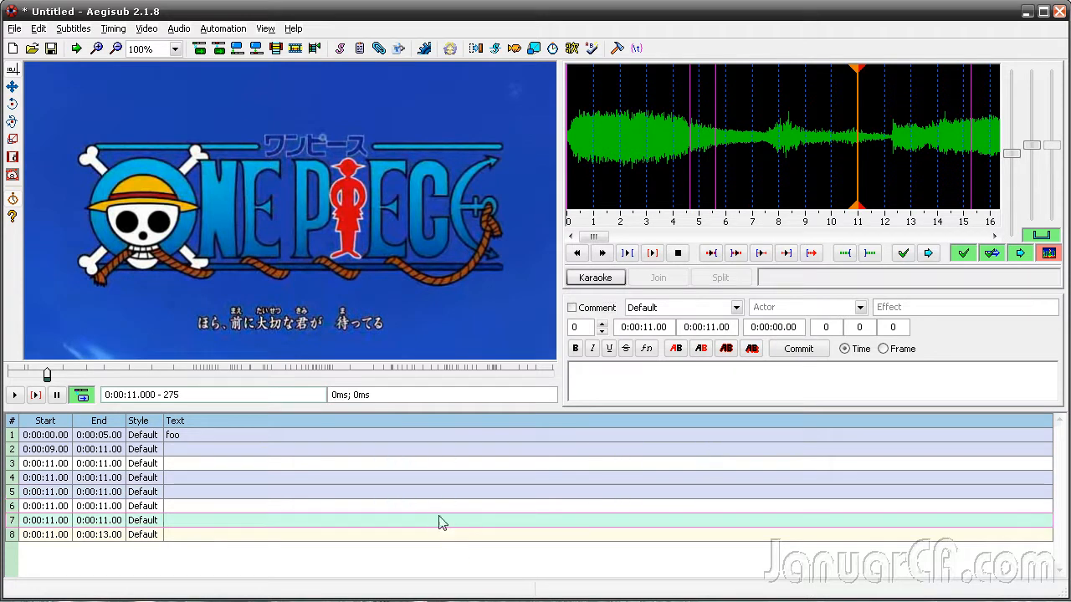
click(395, 481)
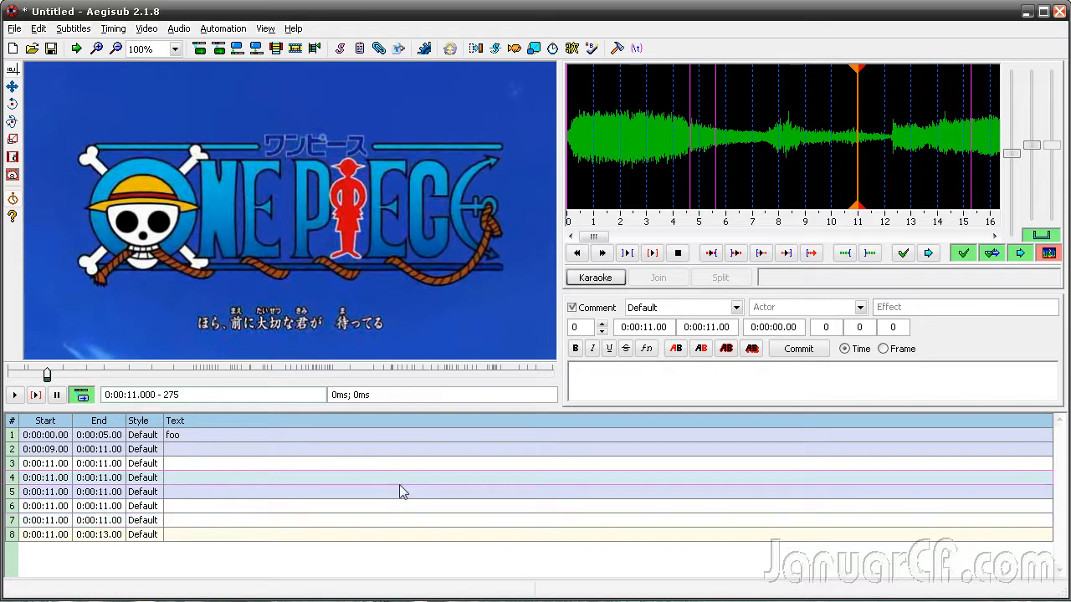
Select commented line 2 and uncommented line 3 in turn to compare their highlight colours in the subtitle grid.
click(378, 444)
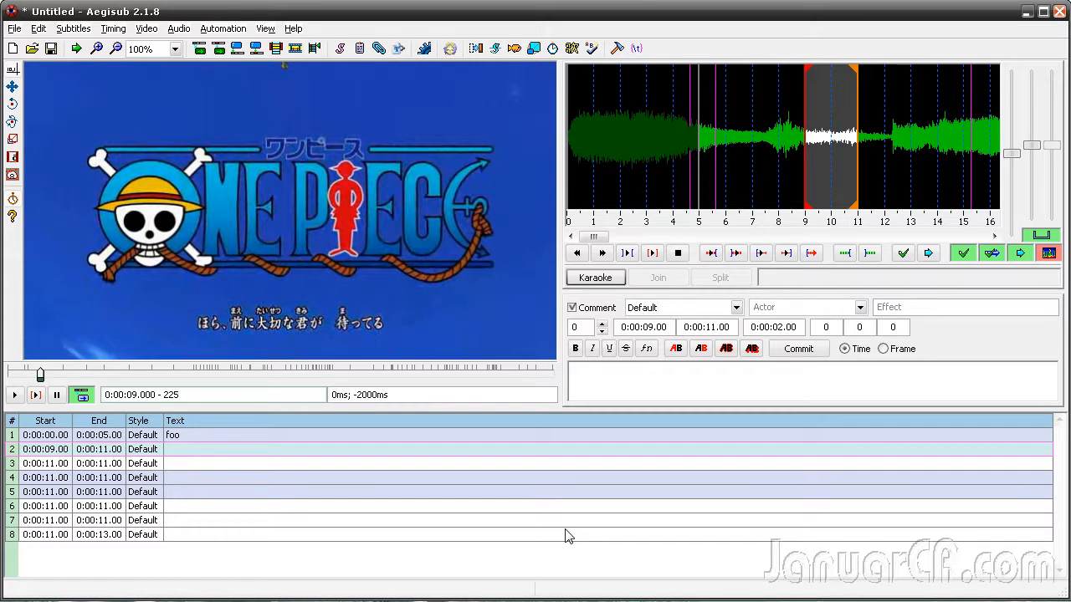
click(522, 465)
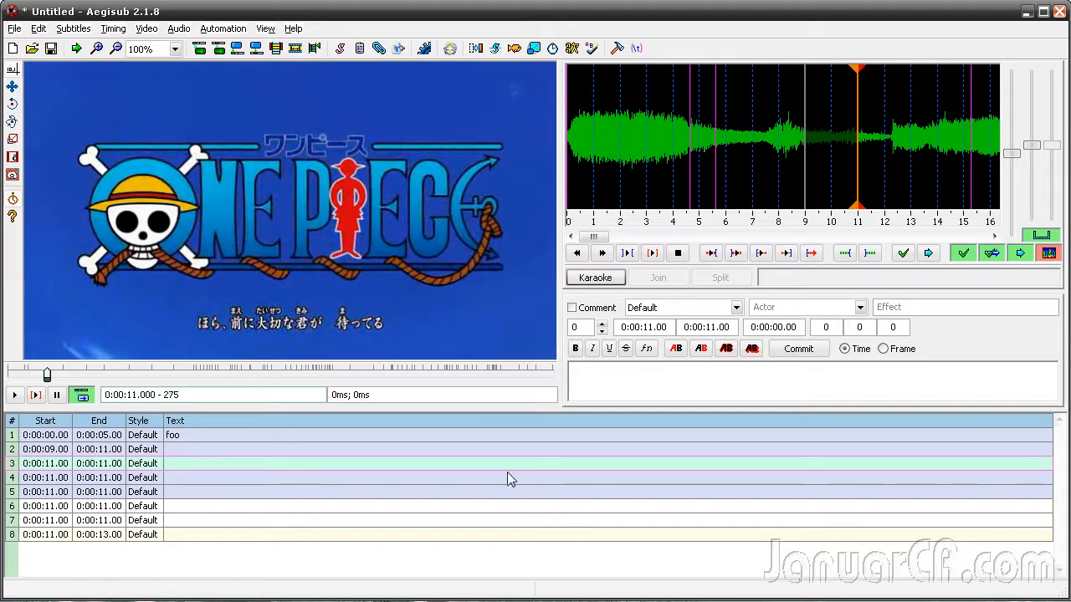
Select subtitle lines 2, 4, 5, 6 and 7 together, leaving line 3 out of the selection.
click(442, 453)
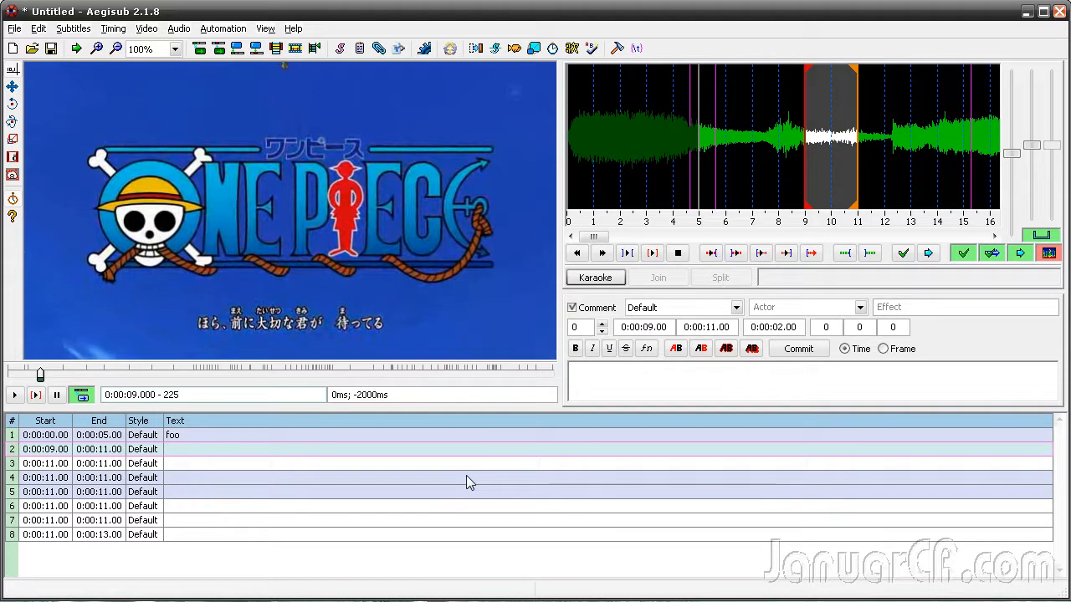
ctrl+click(462, 479)
ctrl+click(462, 492)
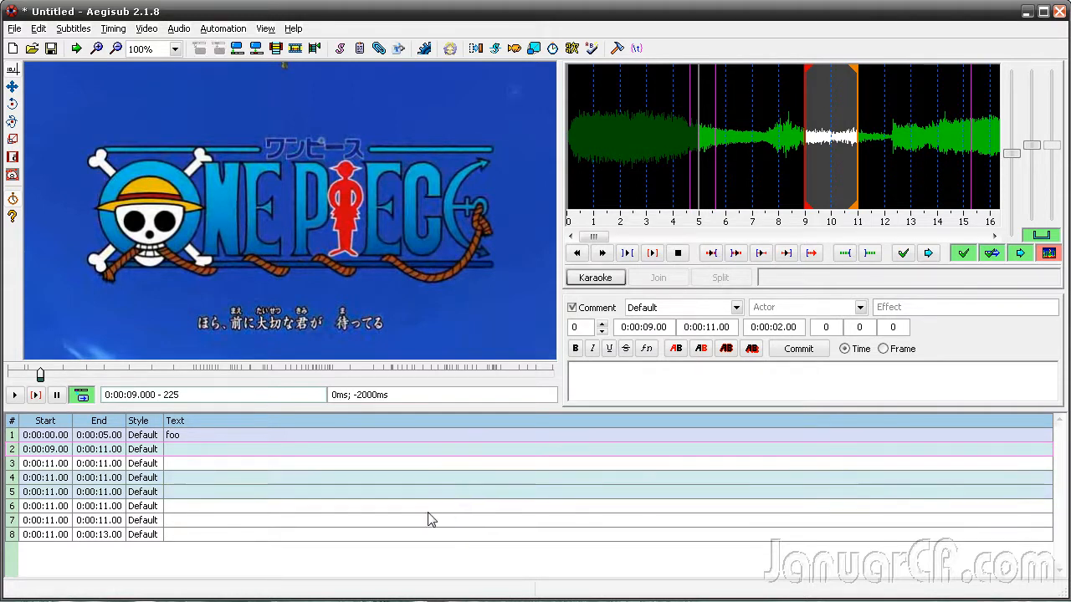
ctrl+click(445, 509)
ctrl+click(379, 520)
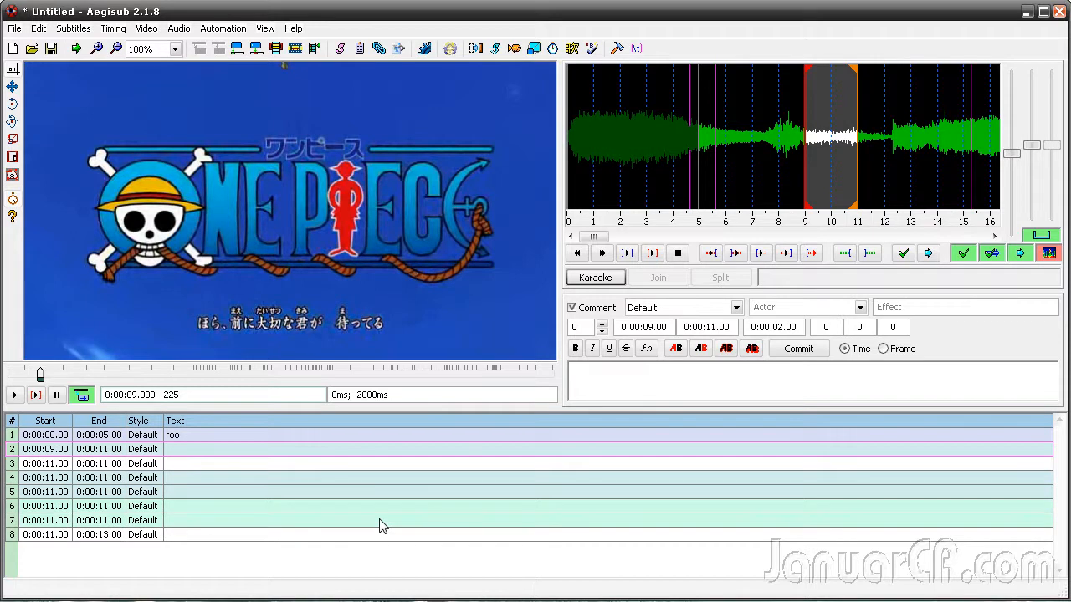
Add line 3 to the multiple selection and remove lines 4 and 5 from it.
ctrl+click(445, 465)
ctrl+click(440, 476)
ctrl+click(425, 491)
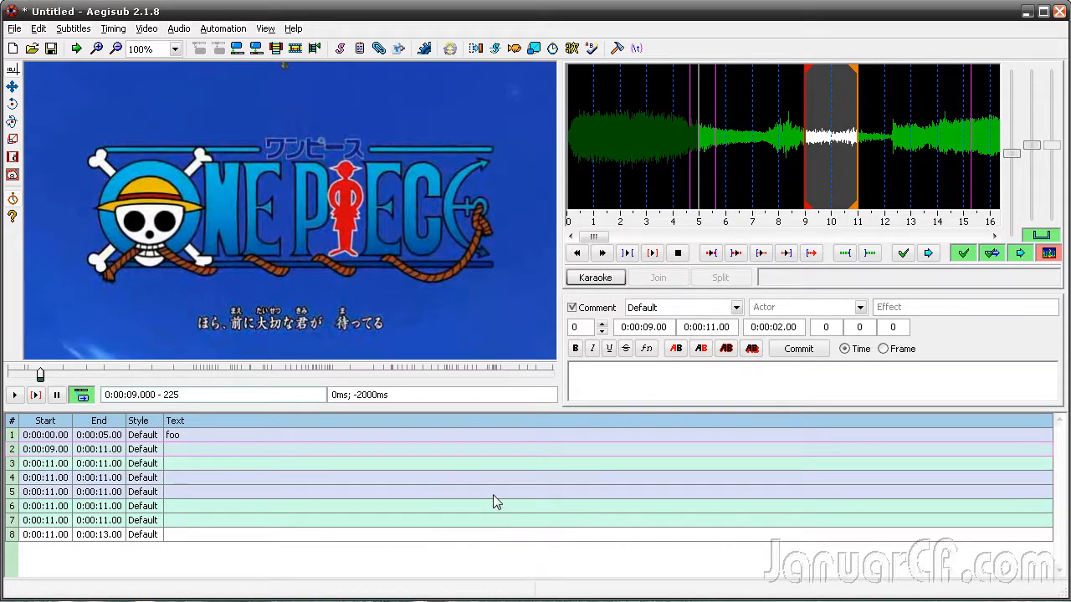
Replace the scattered selection with the continuous range of subtitle lines 2 through 7.
click(494, 495)
click(385, 453)
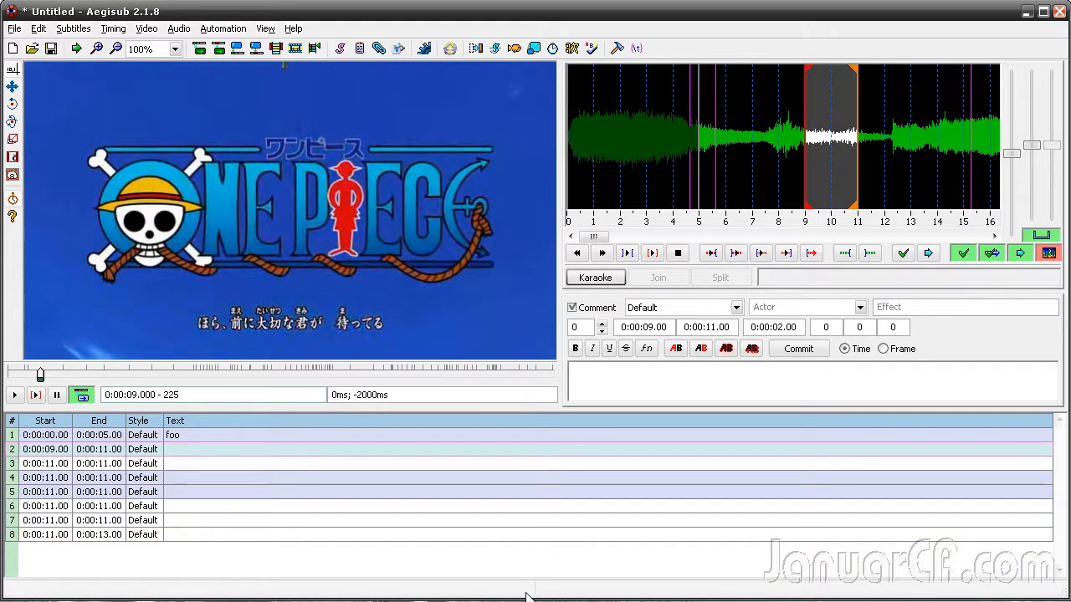
shift+click(290, 522)
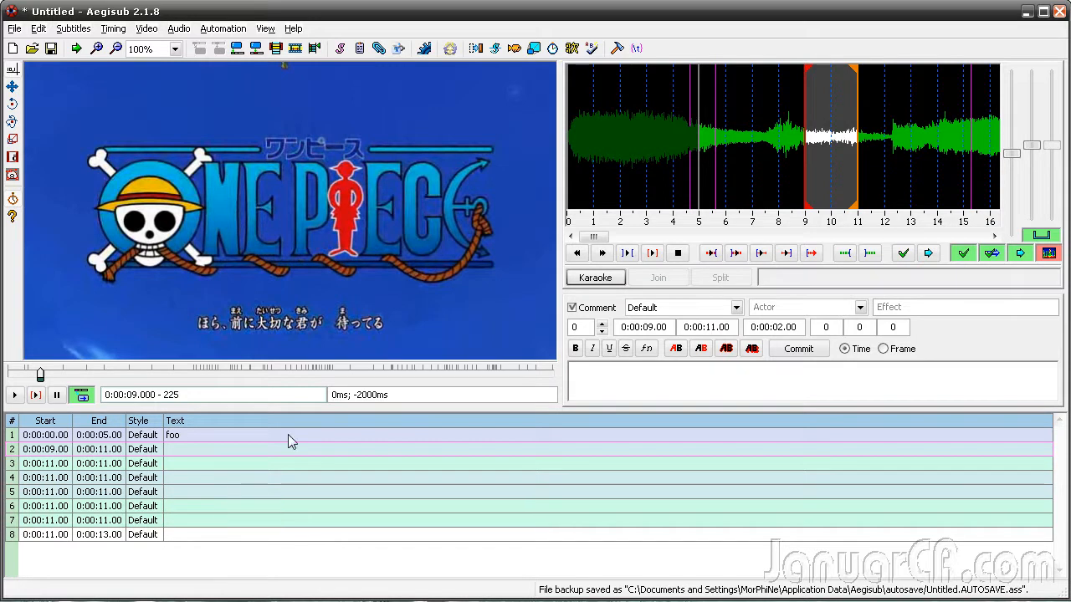